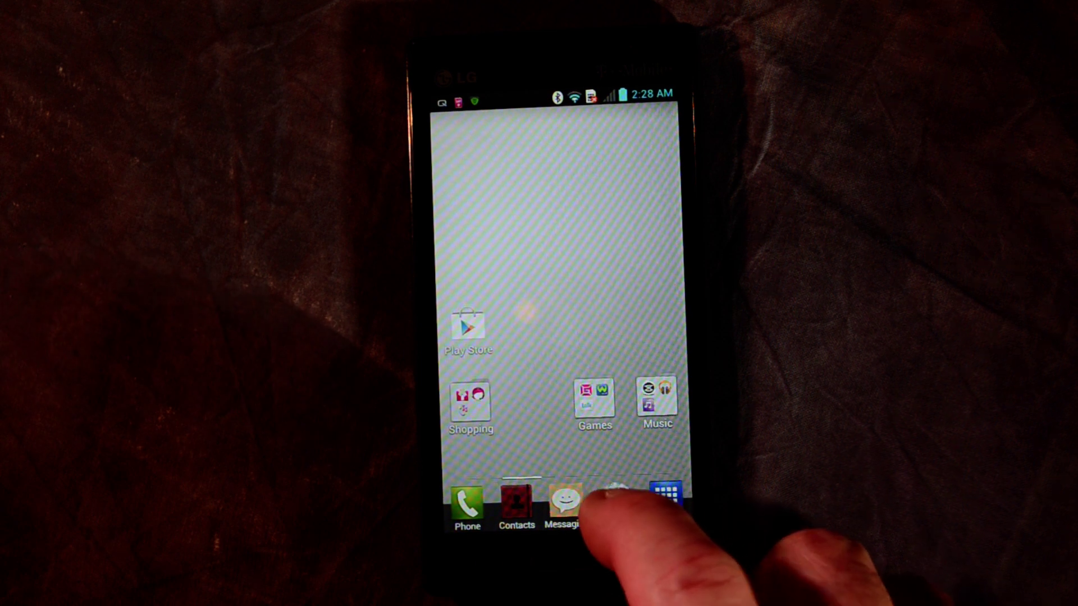
Step: Return to the Google results for 'sports' in the browser and start editing the query
click(616, 501)
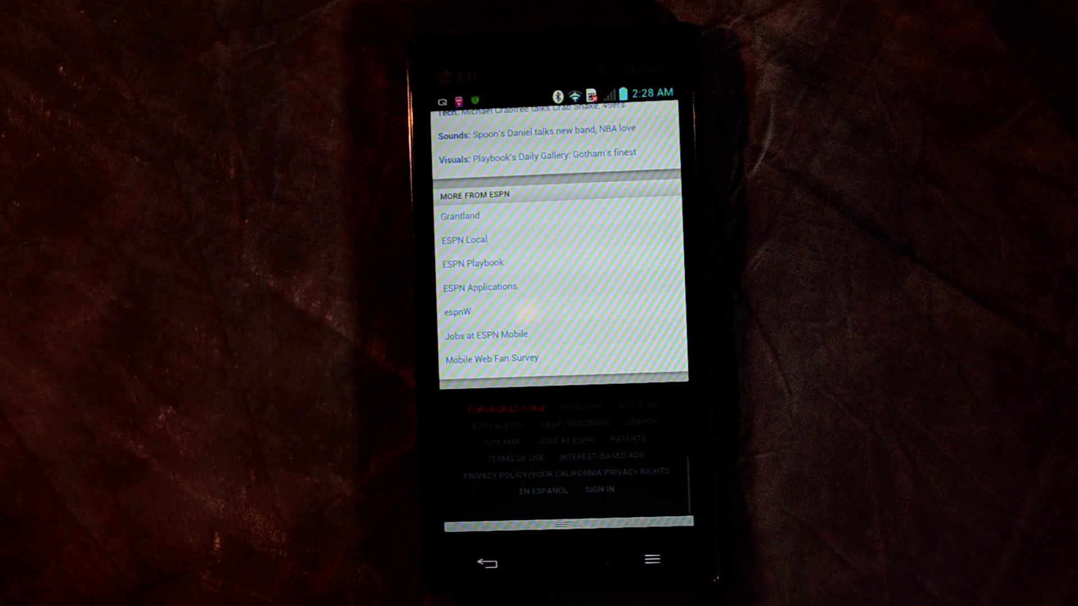
click(501, 581)
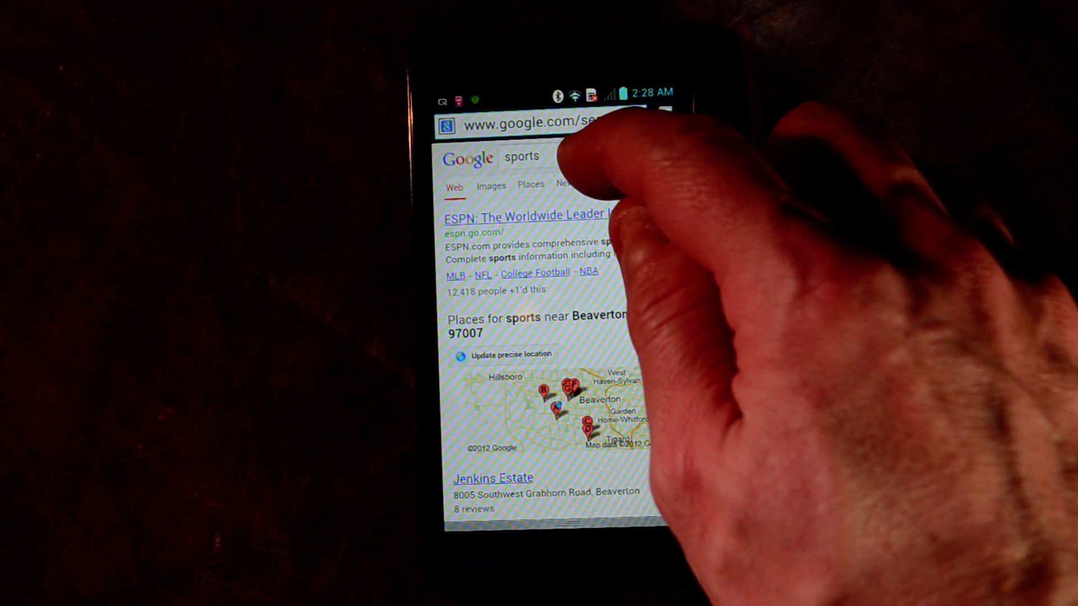
scroll(589, 151, down, 1)
scroll(590, 152, up, 1)
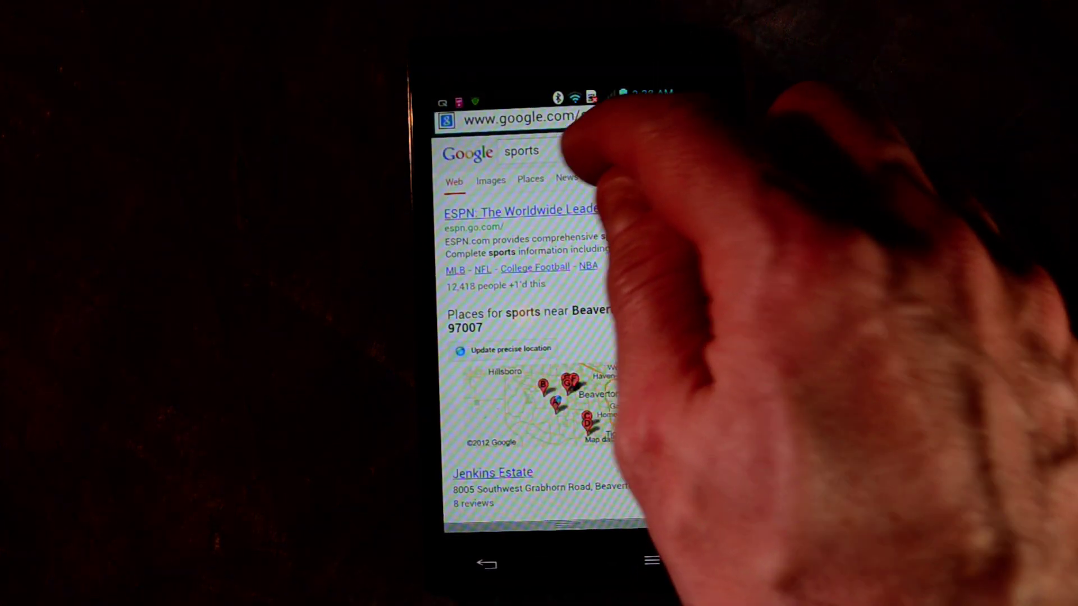
click(539, 152)
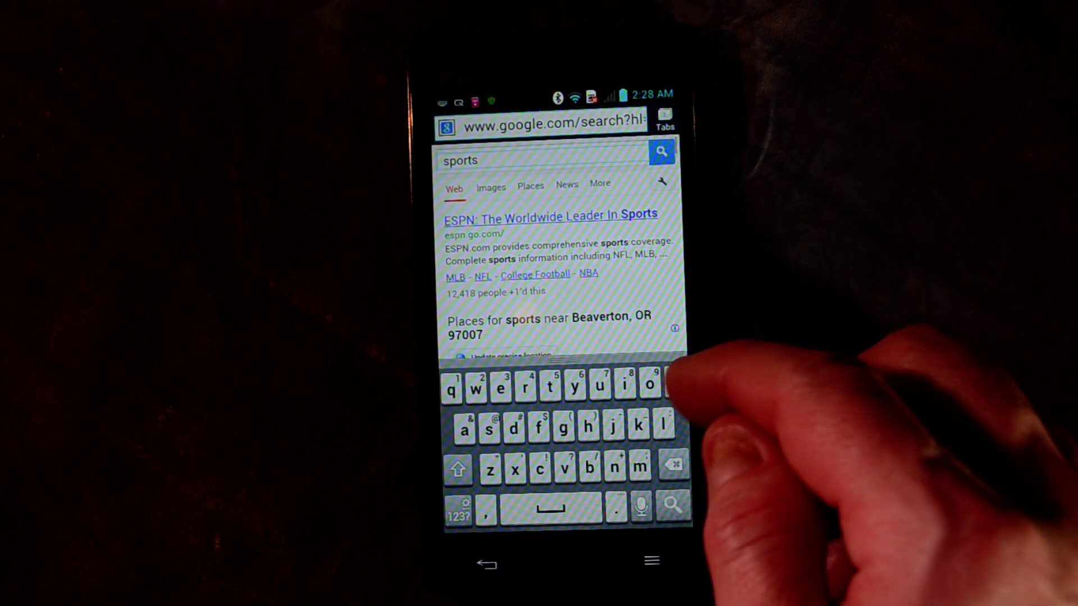
Step: Replace 'sports' with a voice-entered 'News' query and run the Google search
key(BackSpace)
key(BackSpace)
key(BackSpace)
key(BackSpace)
key(BackSpace)
key(BackSpace)
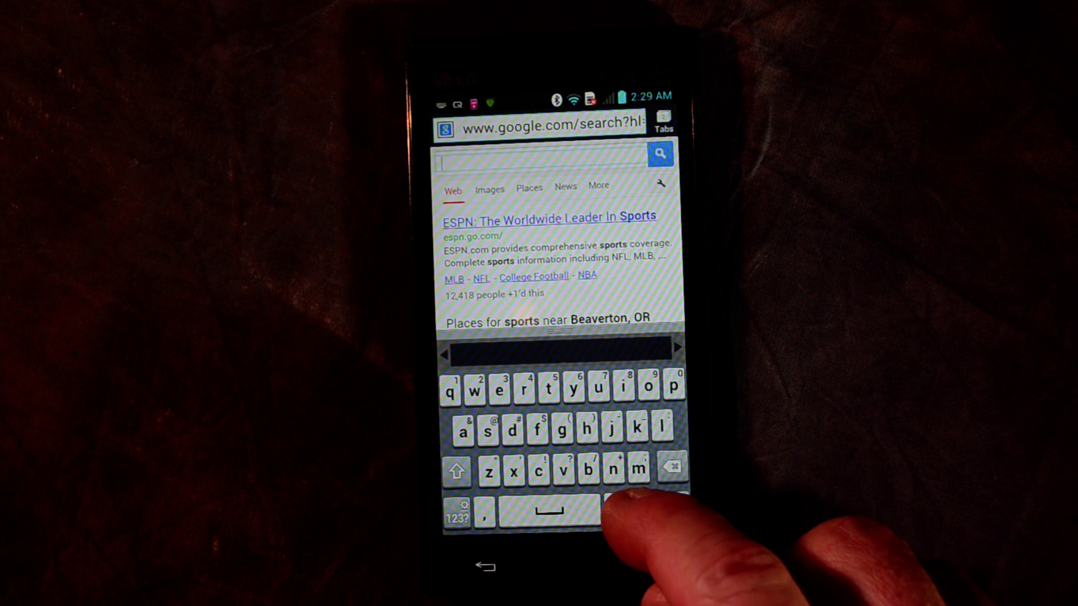
click(672, 506)
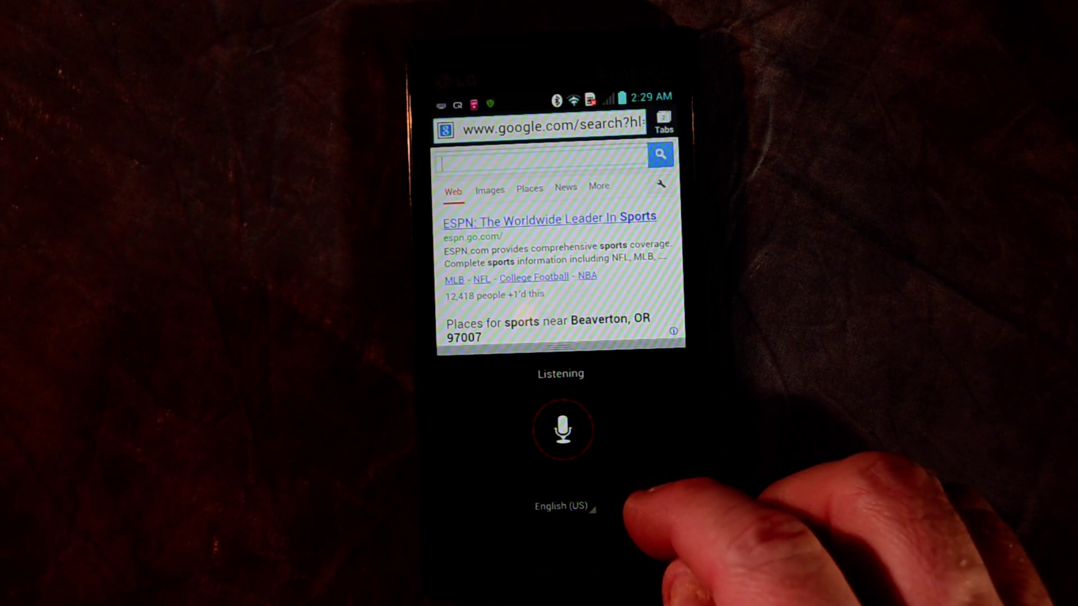
click(665, 510)
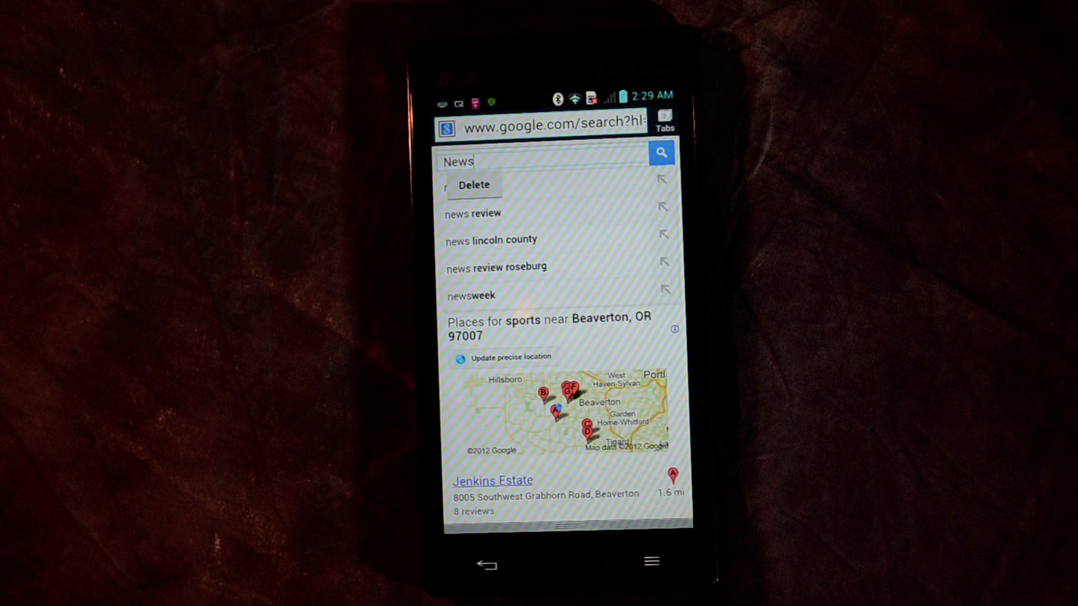
click(648, 152)
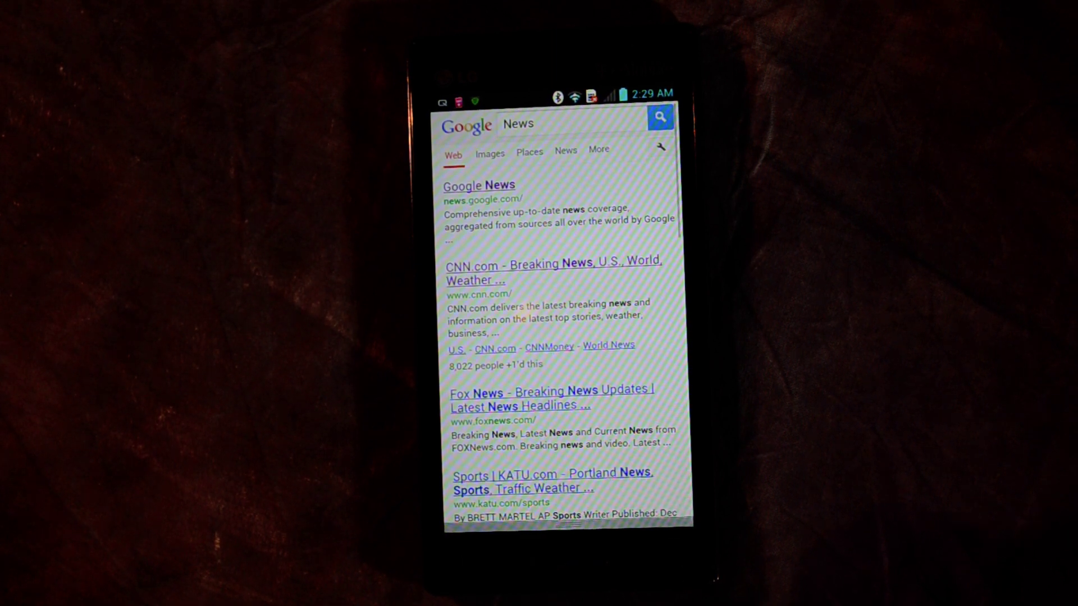
scroll(657, 421, down, 3)
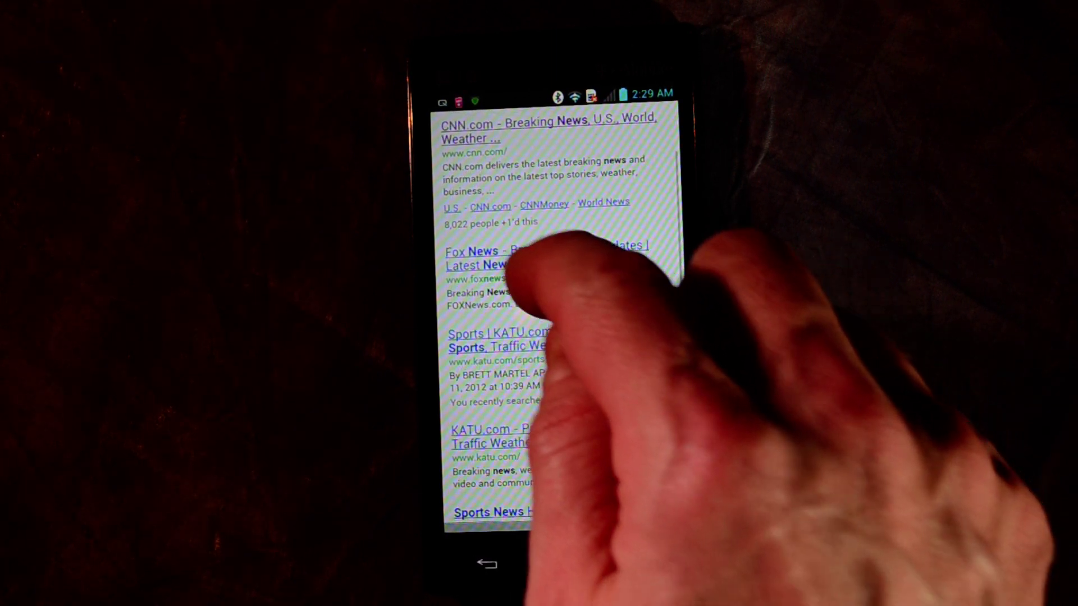
Step: Load the Fox News site from the News results and start editing its address
click(539, 258)
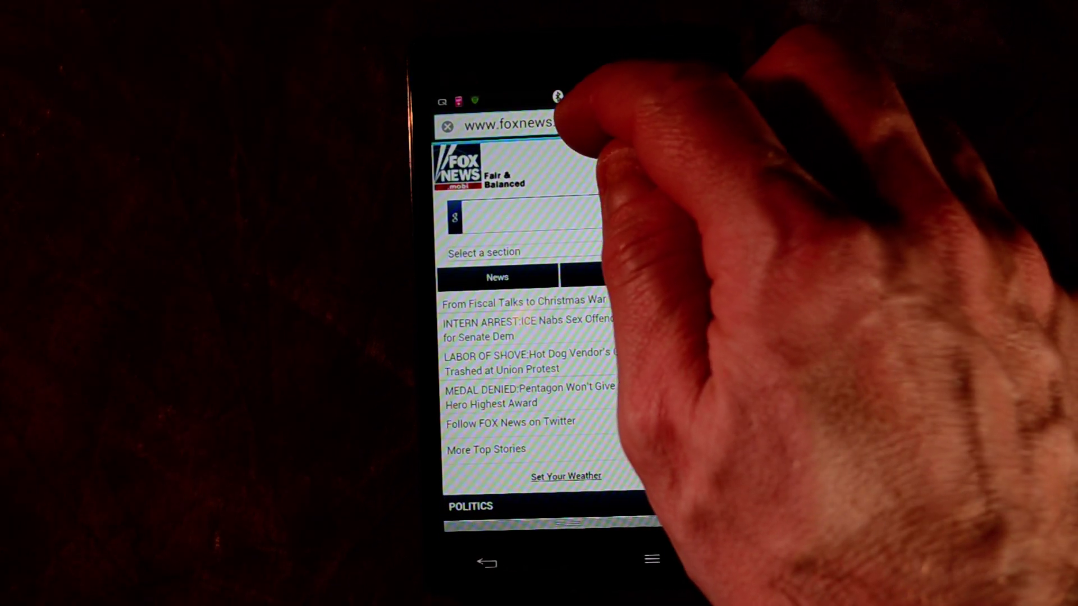
click(563, 123)
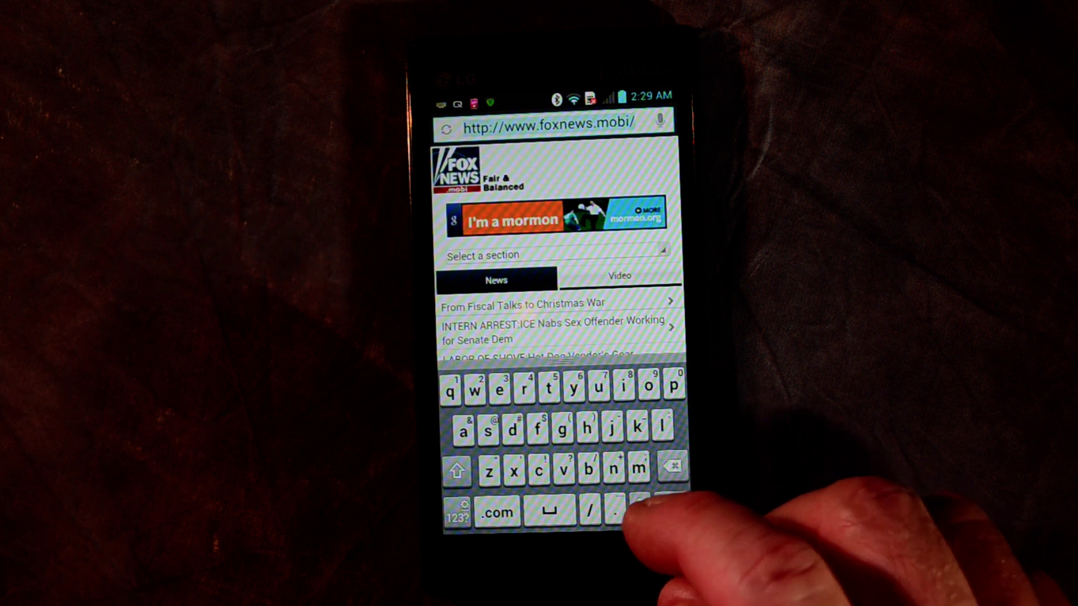
Step: Voice-enter 'CNN.com' as the address and choose the CNN suggestion
click(644, 511)
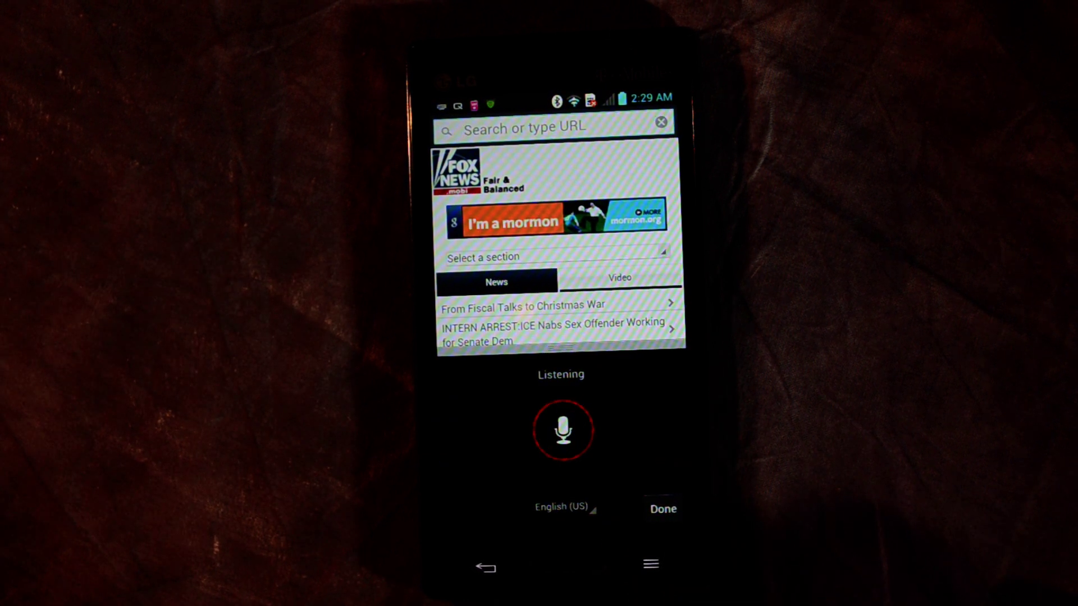
click(662, 509)
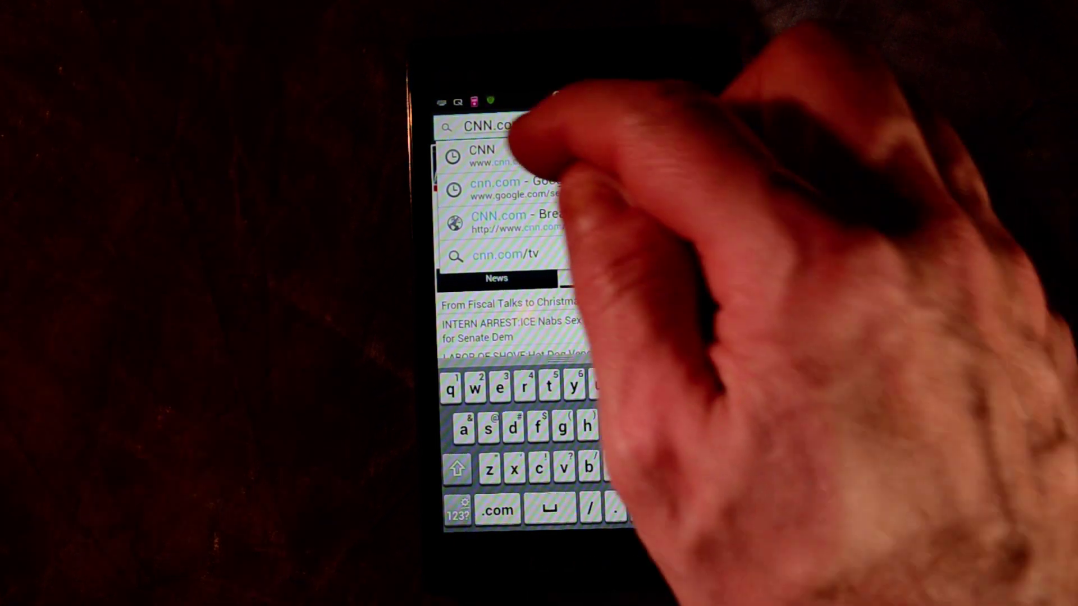
click(482, 156)
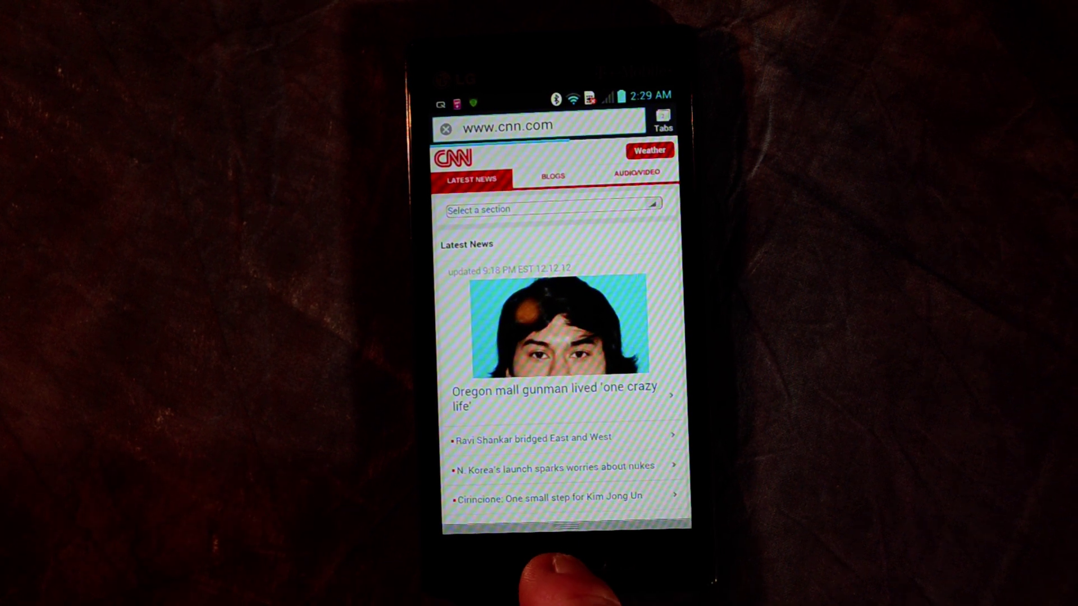
Step: Leave the CNN mobile site and go back to the phone's home screen
click(566, 562)
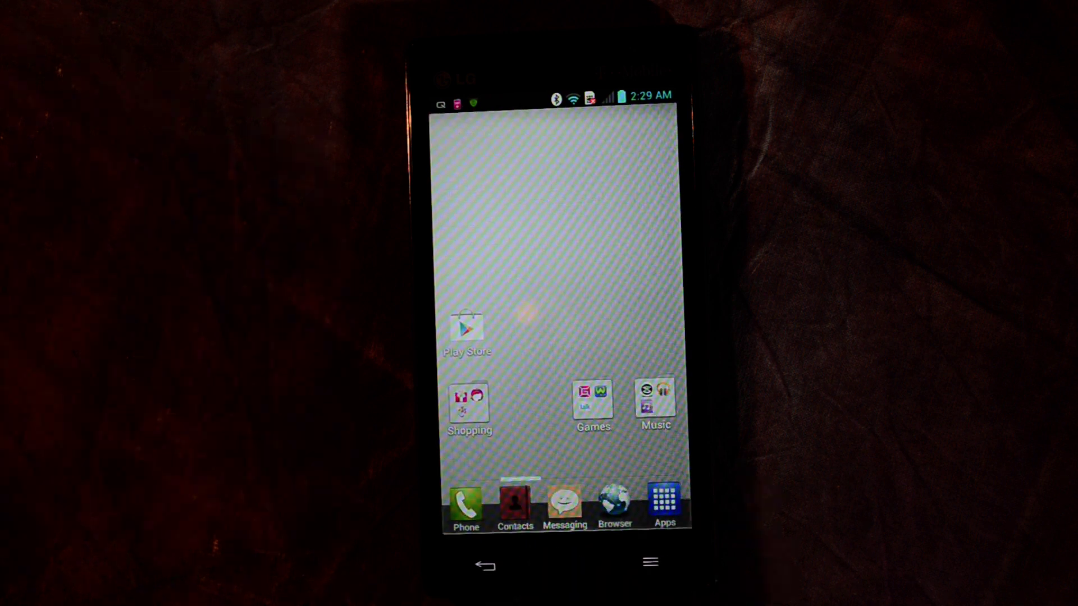